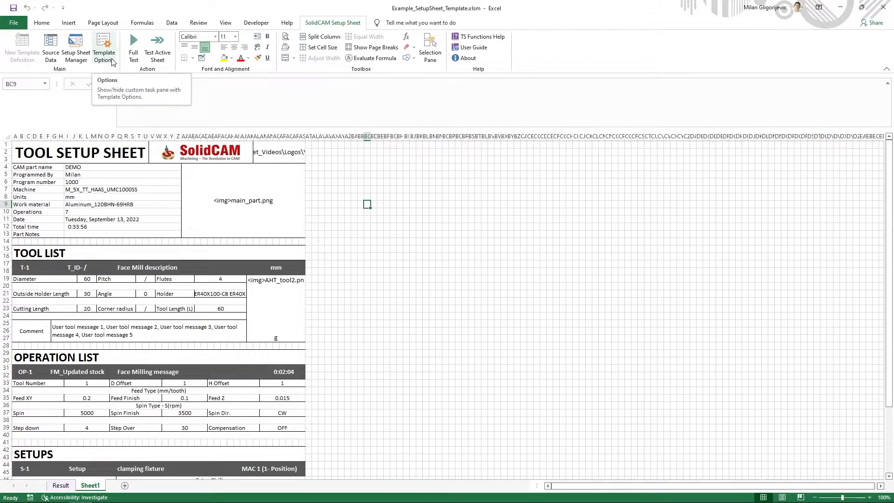
# Review the template options, including the final document file type setting, and close them
pyautogui.click(113, 62)
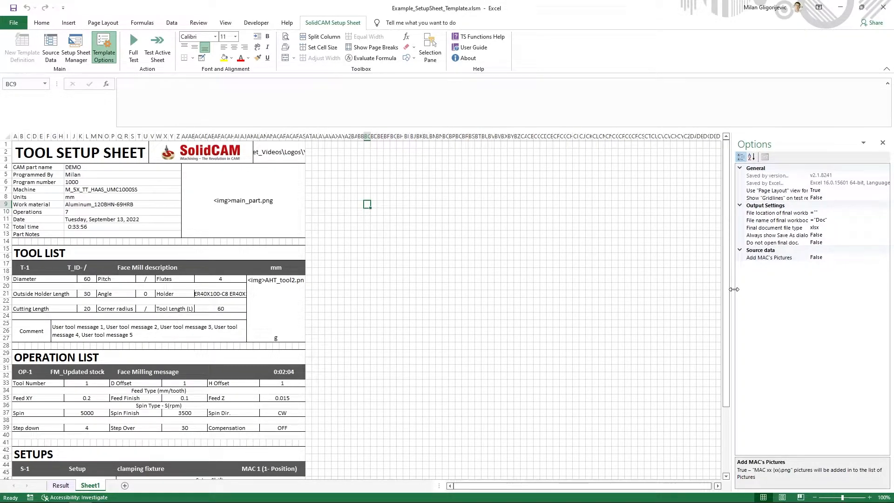
pyautogui.moveTo(734, 289); pyautogui.dragTo(629, 299)
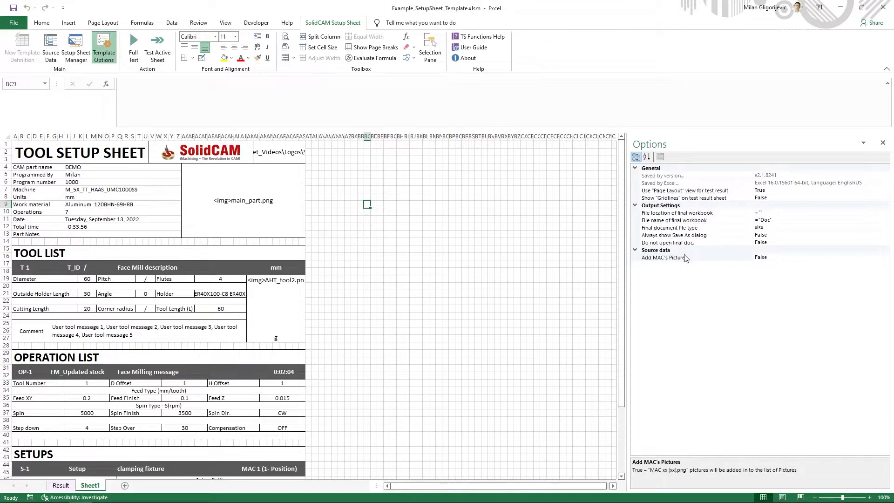
pyautogui.click(666, 228)
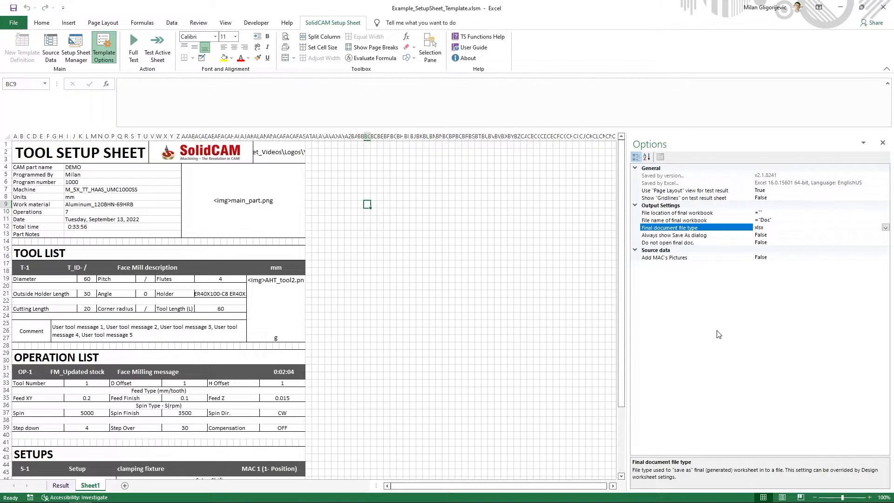
pyautogui.click(883, 143)
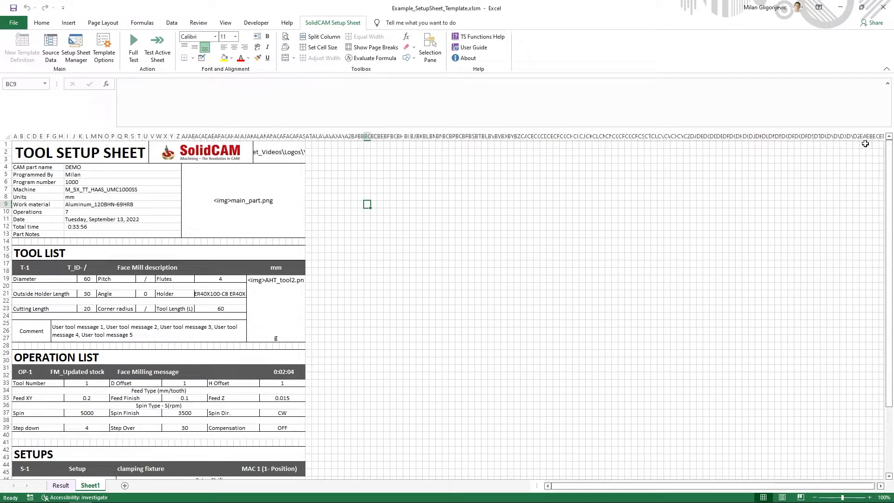
# Open the Setup Sheet Manager, widen it to show its properties fully, and review the available uses for Sheet1
pyautogui.click(75, 60)
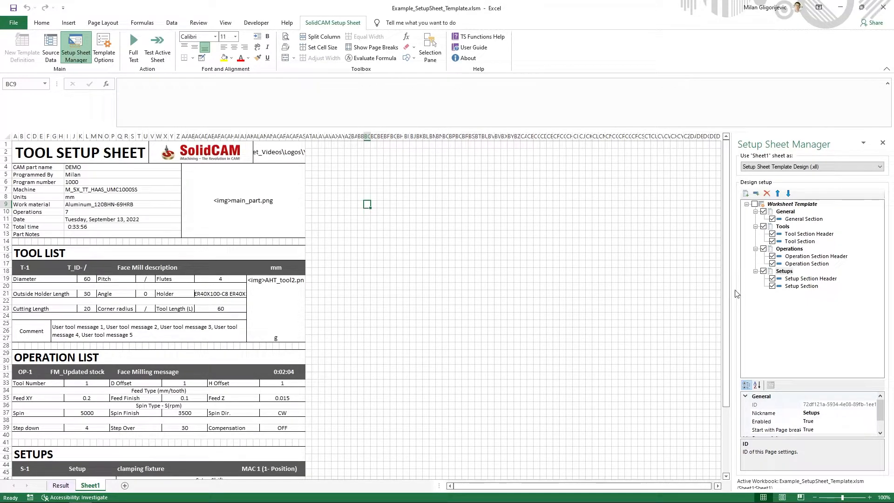
pyautogui.moveTo(736, 294); pyautogui.dragTo(535, 294)
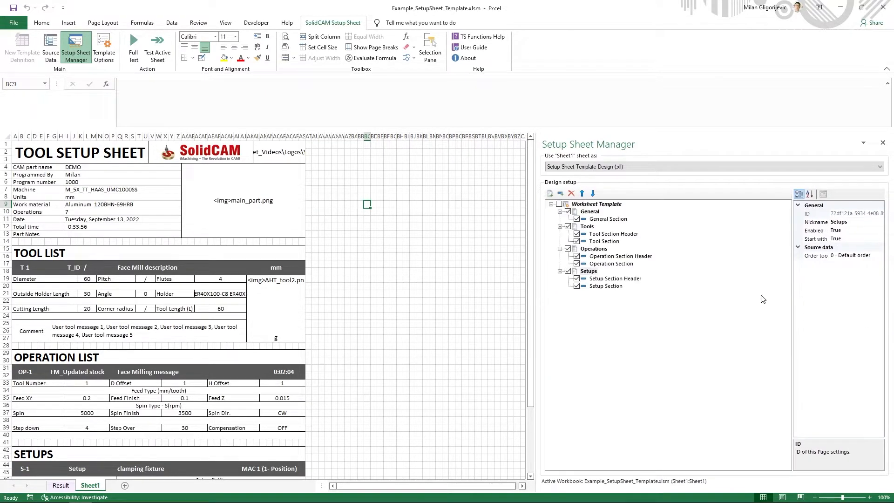
pyautogui.moveTo(794, 299); pyautogui.dragTo(698, 306)
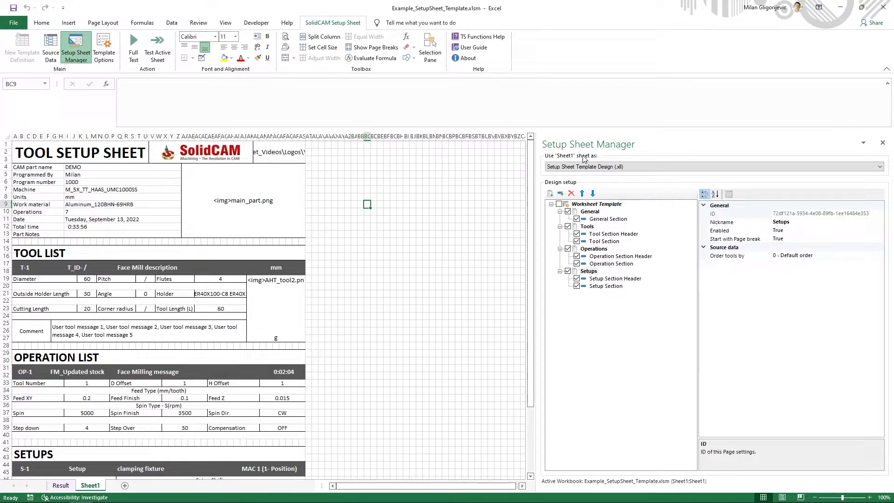
pyautogui.click(412, 287)
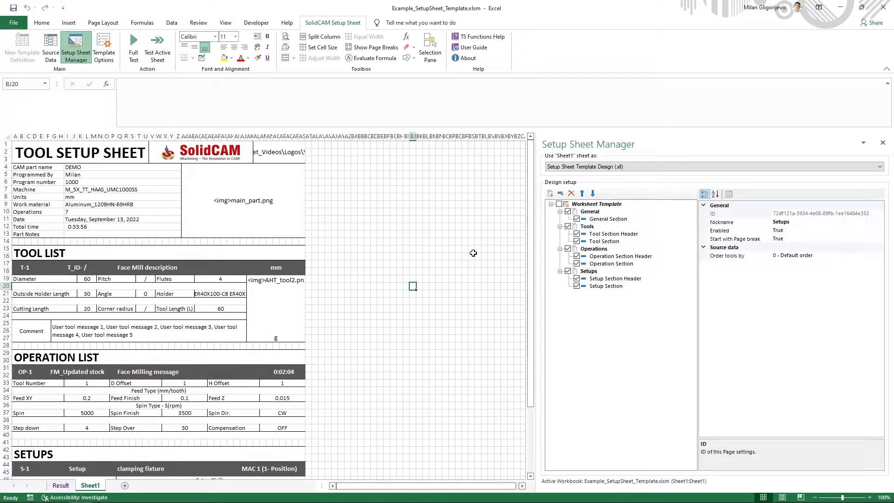
pyautogui.click(577, 168)
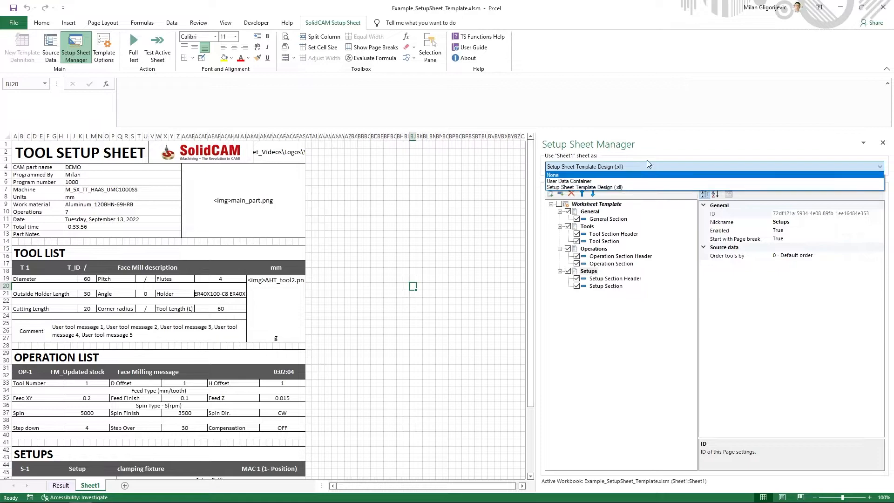
pyautogui.click(650, 142)
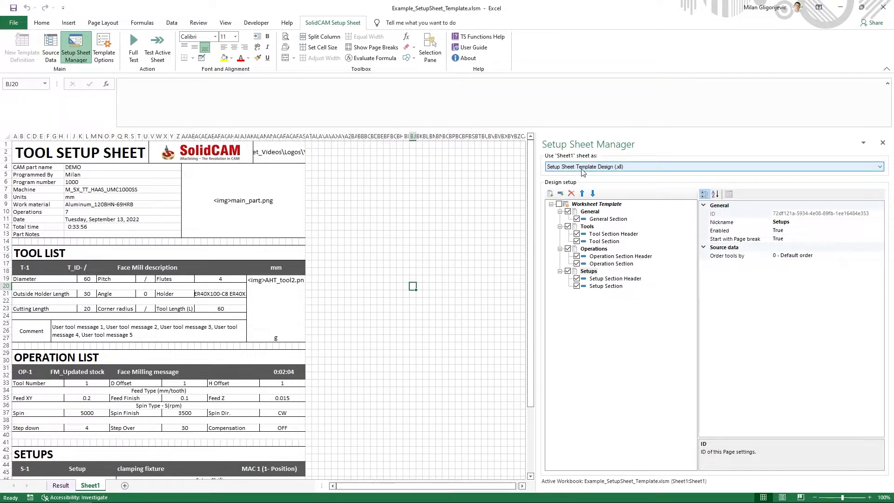
pyautogui.click(347, 278)
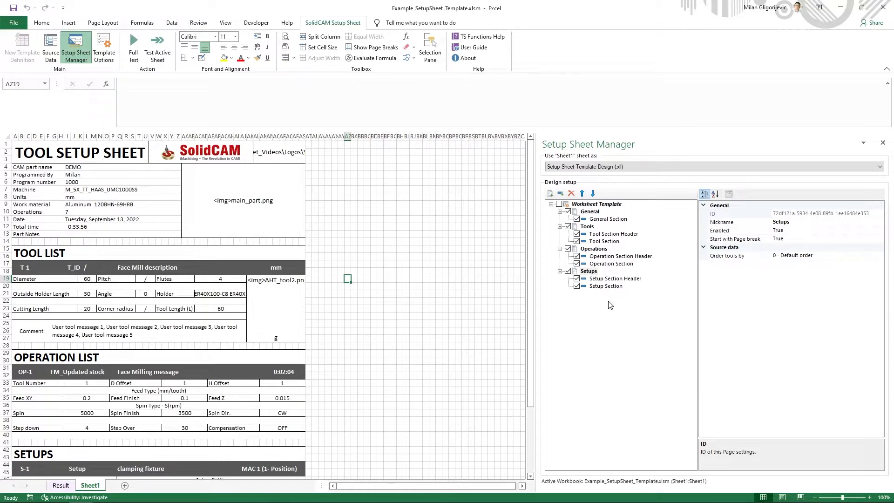
# Examine the properties of the General page and its General Section, including the section's available commands
pyautogui.click(590, 212)
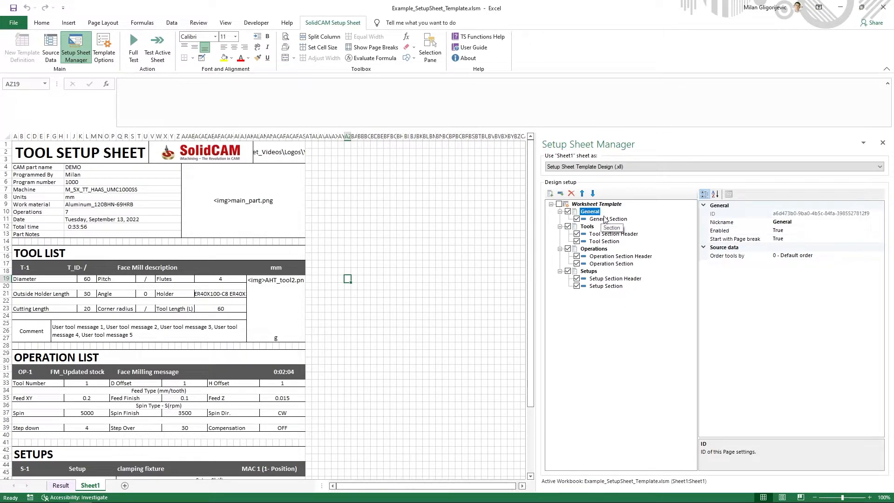
pyautogui.click(608, 220)
pyautogui.rightClick(608, 220)
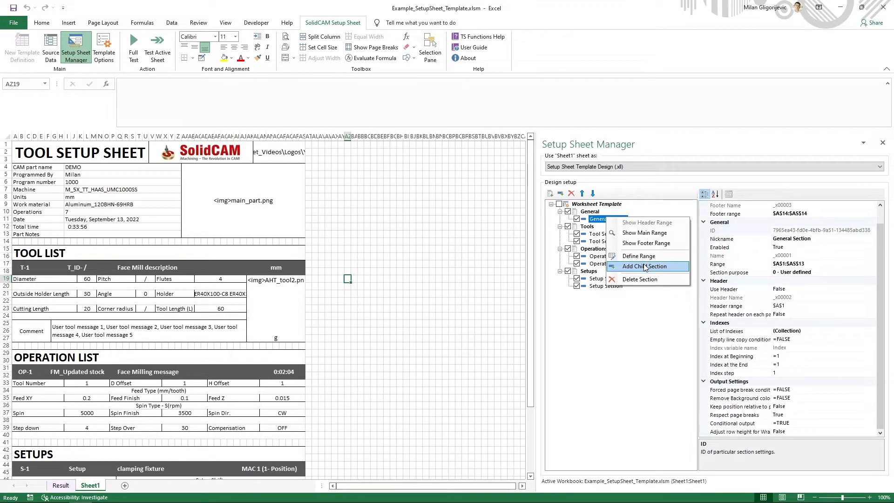
pyautogui.click(646, 292)
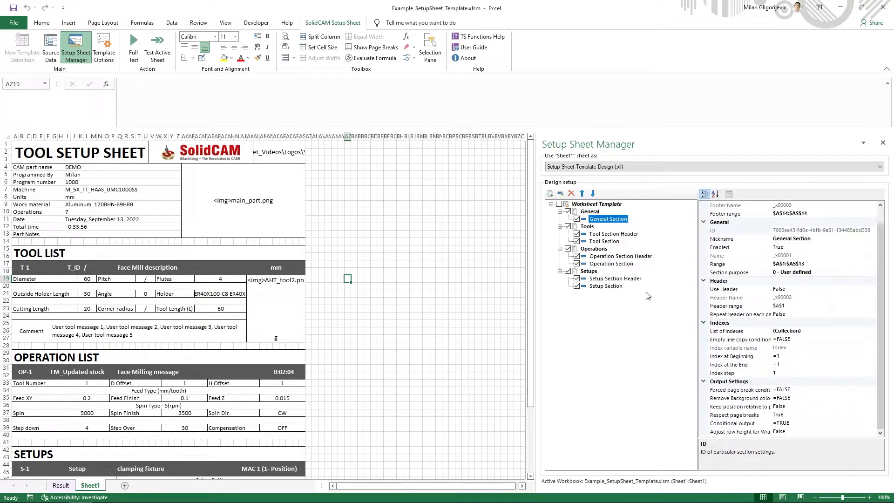
pyautogui.click(594, 214)
pyautogui.click(603, 219)
pyautogui.click(412, 435)
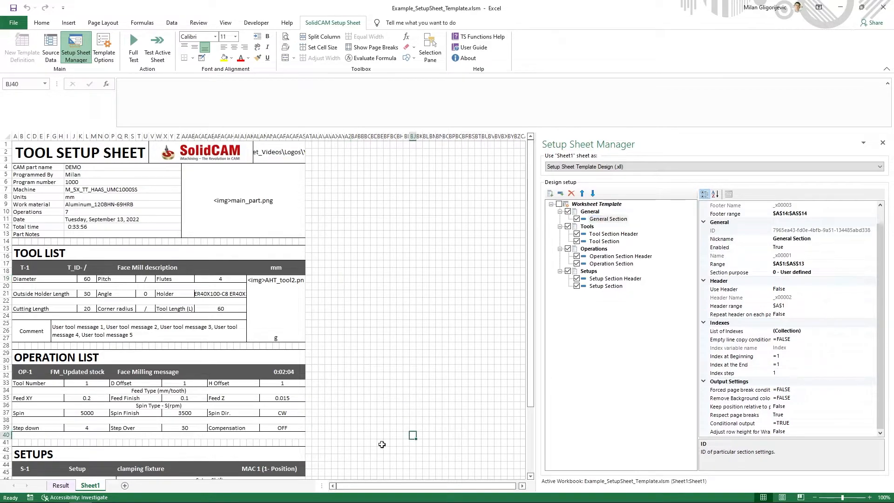
# Add a new worksheet as a User Data Container and apply the predefined formatting to its first three columns
pyautogui.click(125, 486)
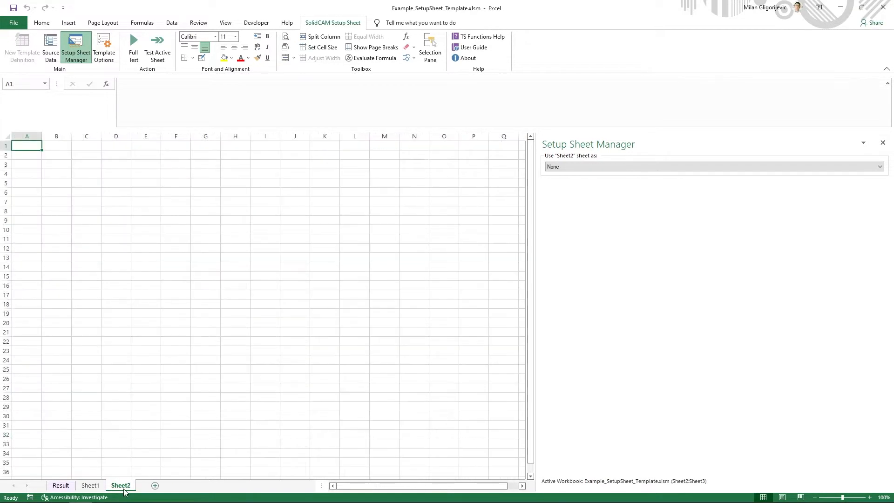
pyautogui.click(619, 167)
pyautogui.click(585, 181)
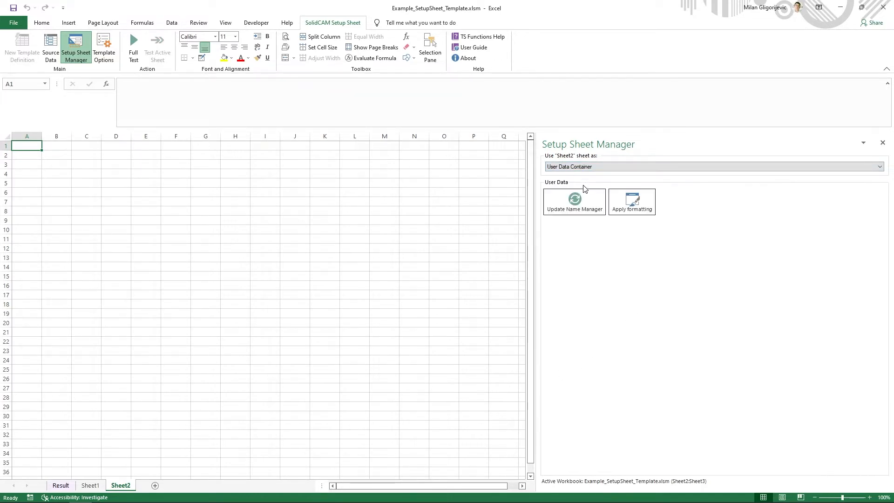
pyautogui.click(632, 203)
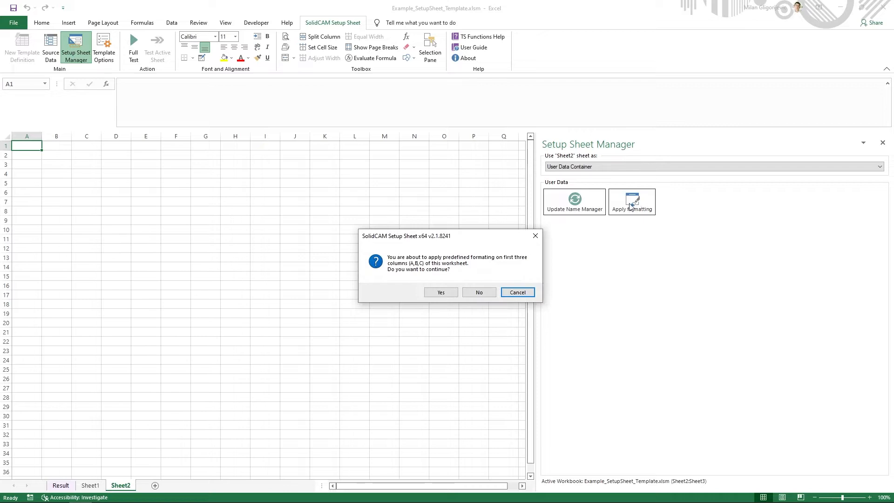
pyautogui.click(440, 293)
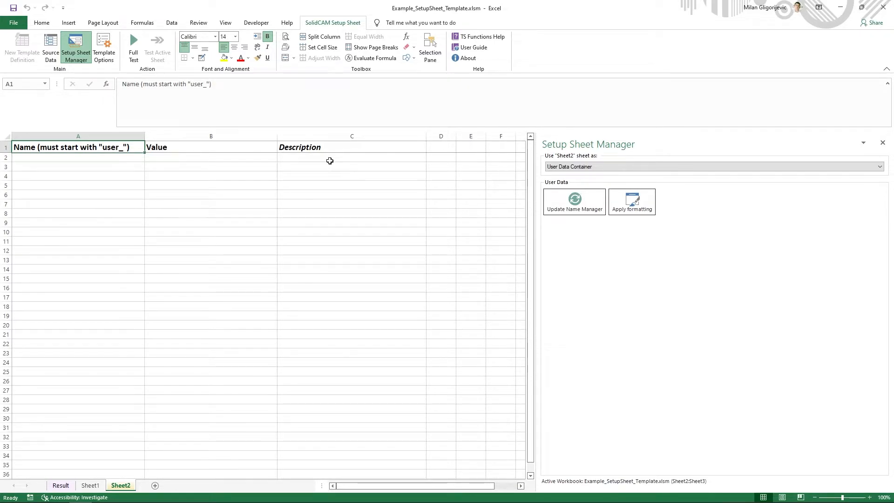
# Return to Sheet1, close the Setup Sheet Manager, and inspect the Tool group's parameters in the CAM-part source data
pyautogui.click(89, 486)
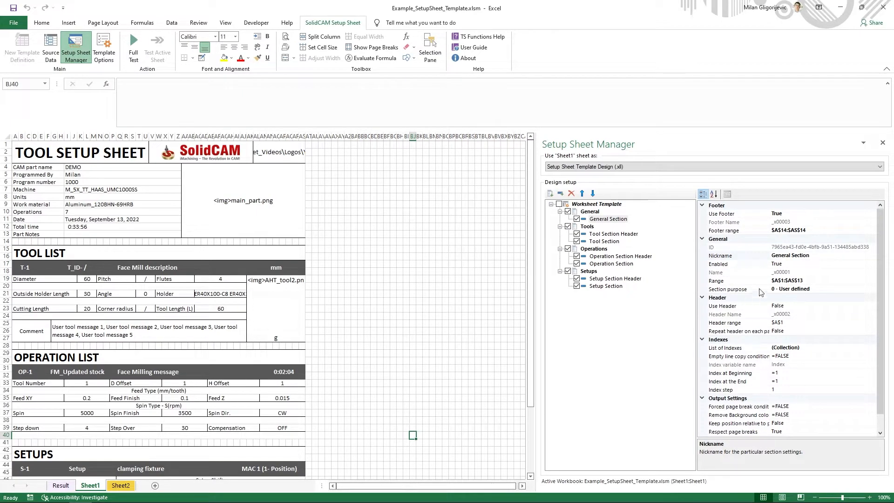
pyautogui.click(883, 142)
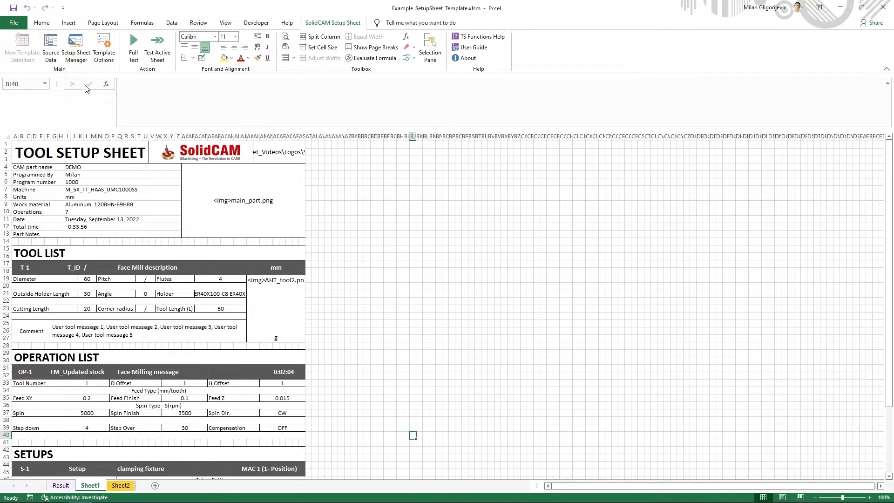
pyautogui.click(52, 51)
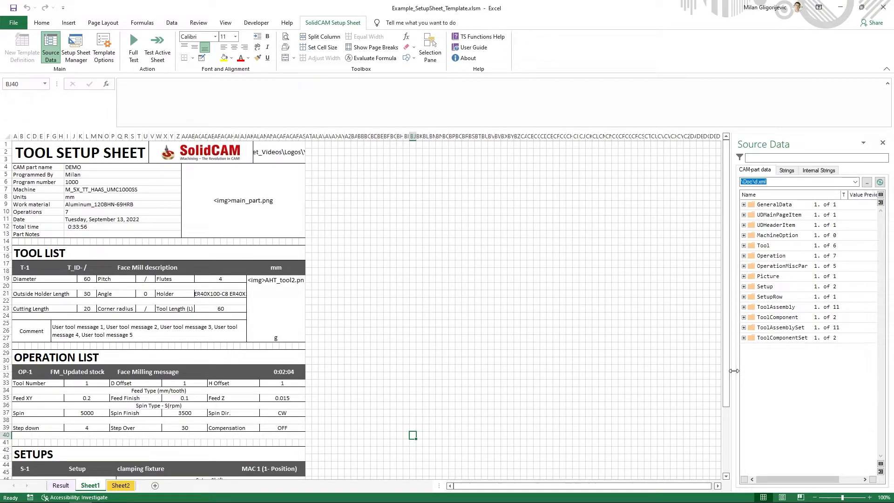
pyautogui.moveTo(734, 371); pyautogui.dragTo(633, 372)
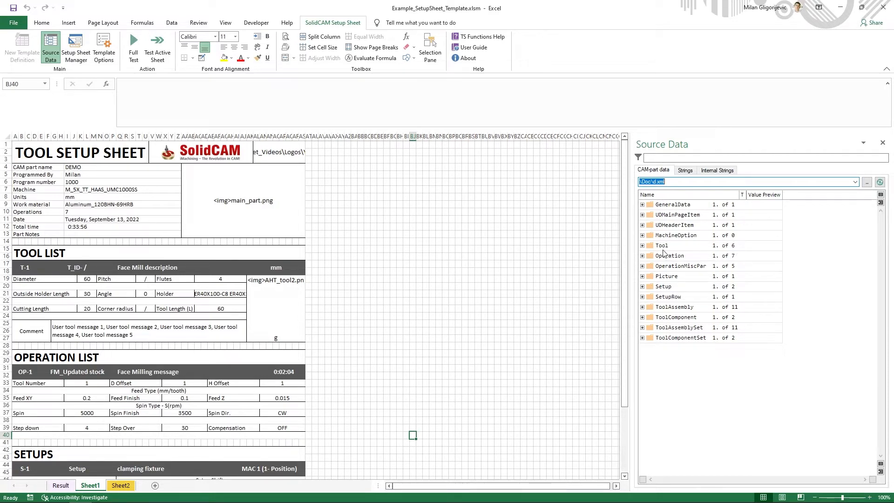
pyautogui.click(644, 246)
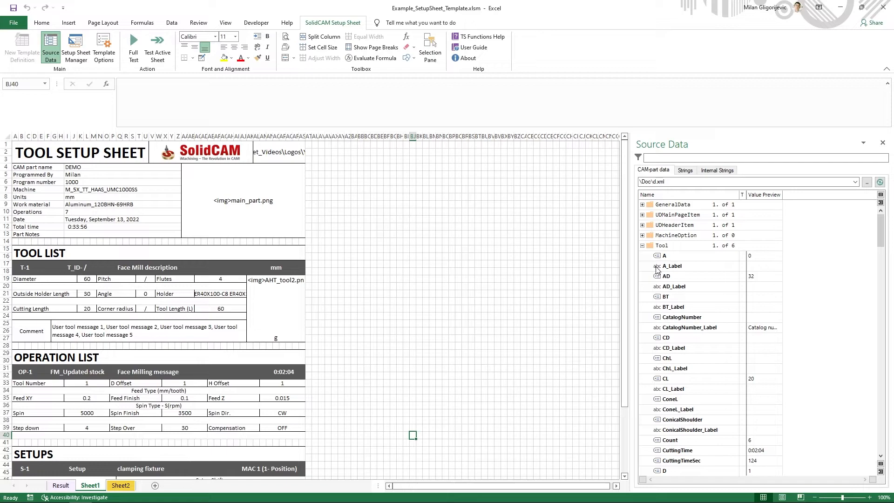
pyautogui.click(643, 246)
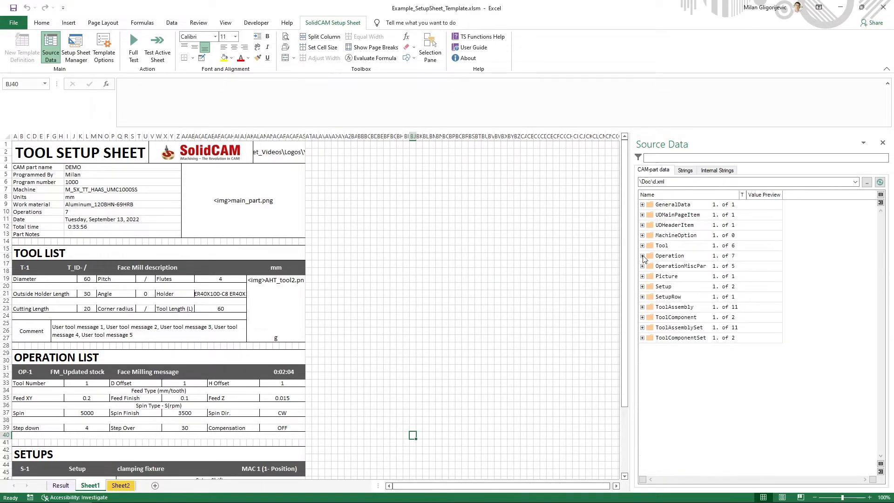
# Filter the CAM-part source data for "image"
pyautogui.click(714, 158)
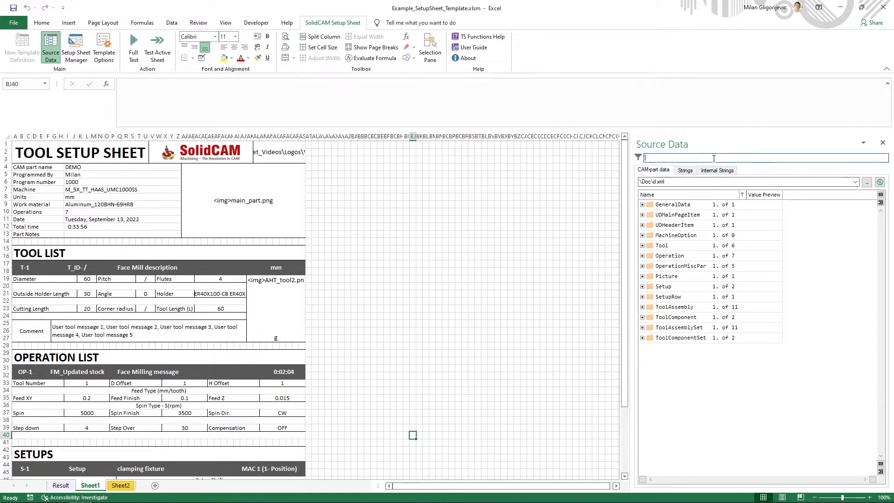
pyautogui.write('ima')
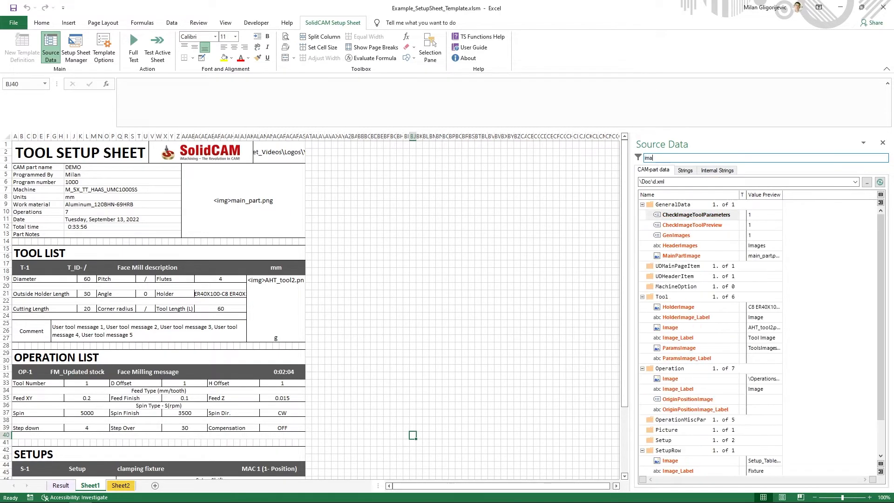
pyautogui.write('ge')
# Browse the source data strings, check the copy options for the Diameter string, and close the source data
pyautogui.click(686, 171)
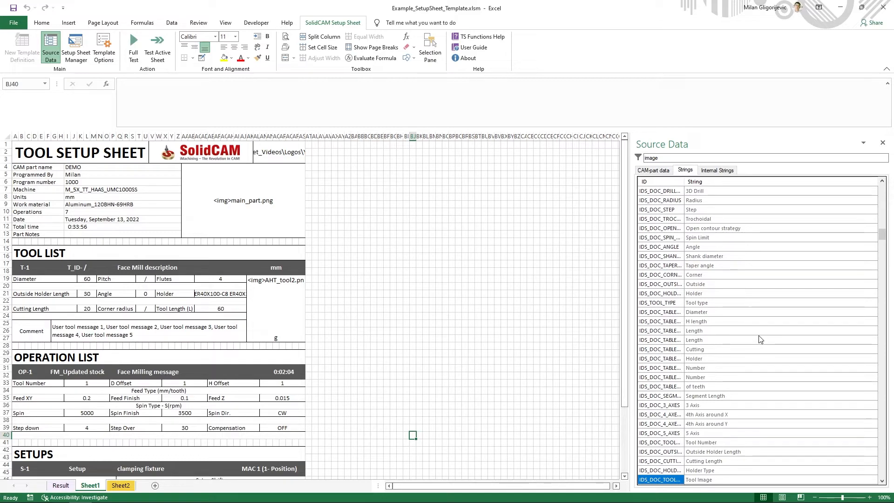
pyautogui.rightClick(717, 314)
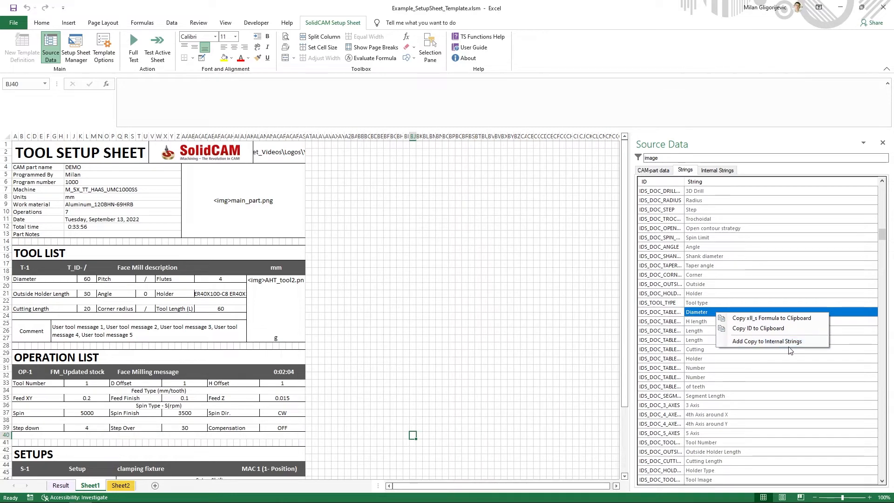
pyautogui.click(775, 300)
pyautogui.click(773, 296)
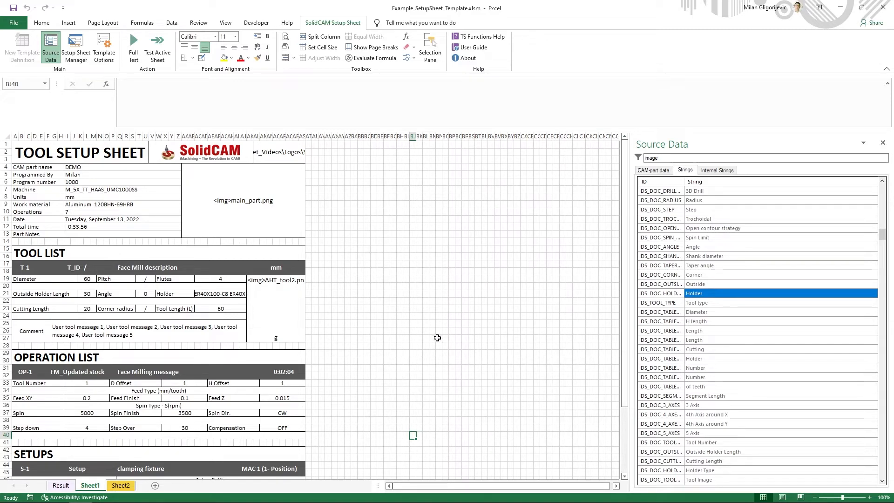
pyautogui.click(368, 344)
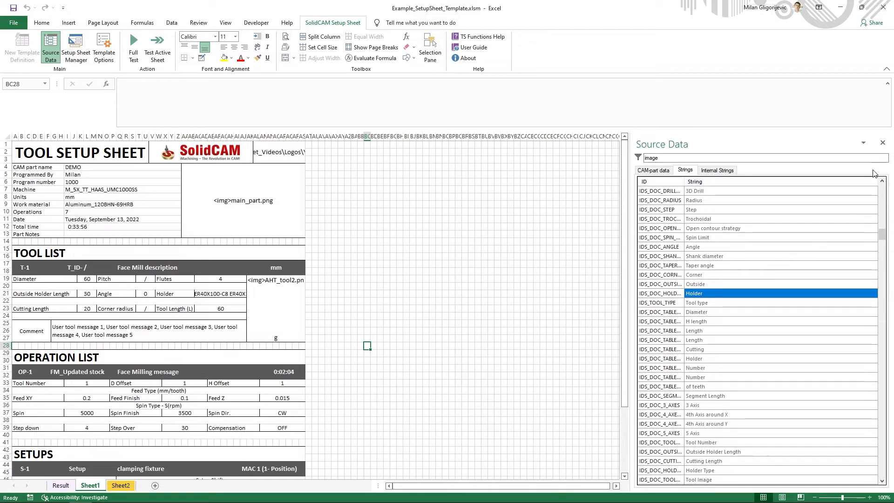
pyautogui.click(882, 142)
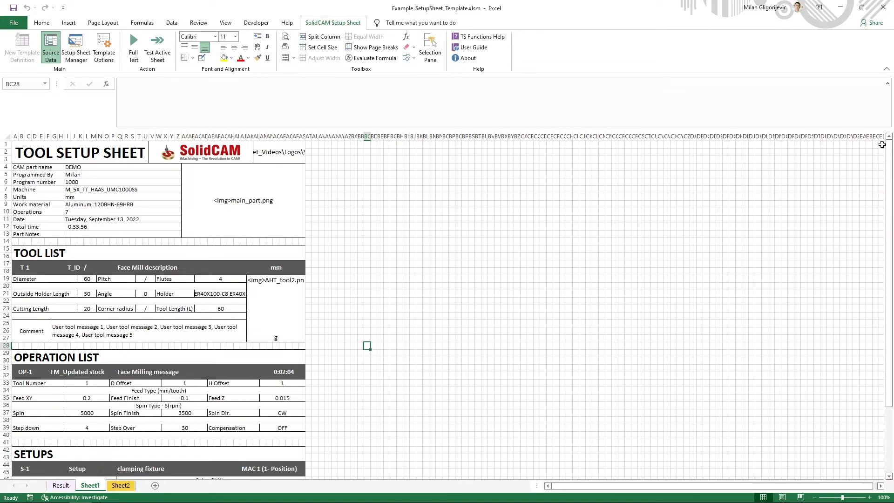